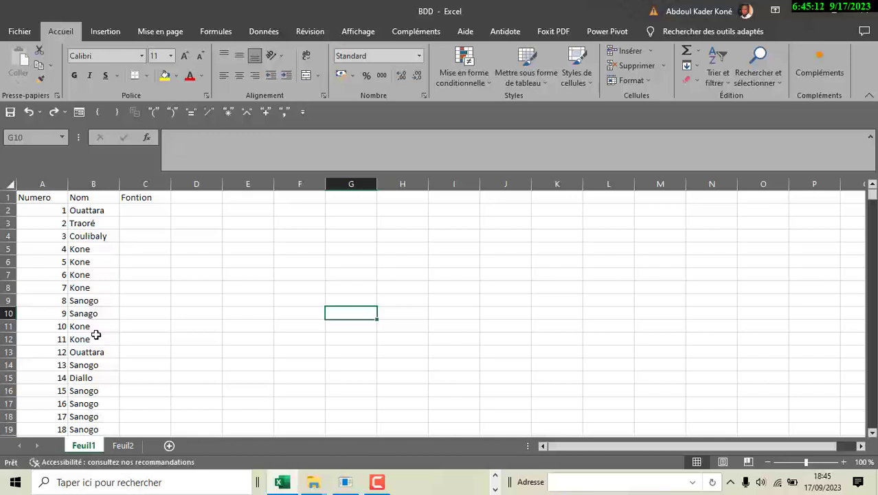
# Insert the ALEA function in cell C2 and fill it down the Fontion column to the end of the list
pyautogui.click(152, 211)
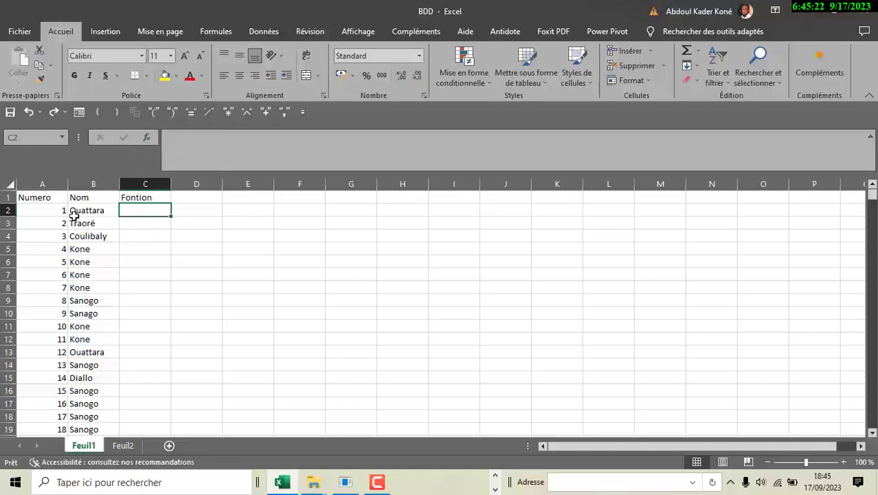
pyautogui.click(145, 137)
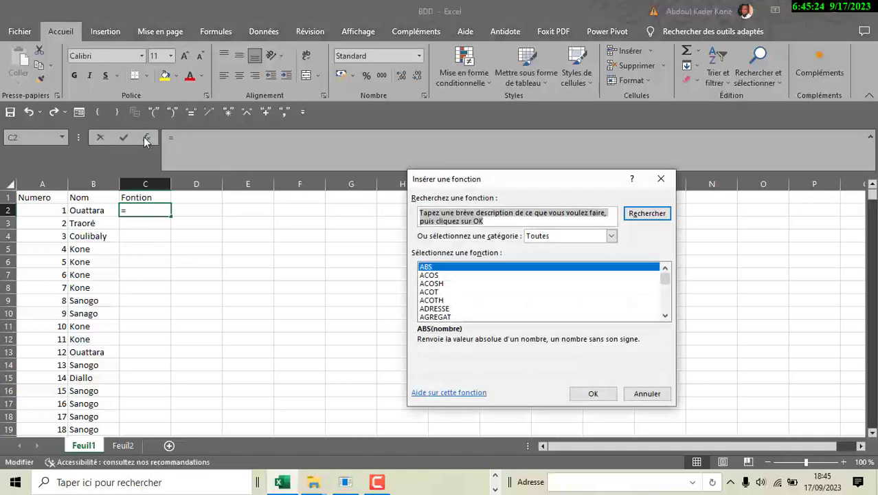
pyautogui.scroll(-1, 463, 312)
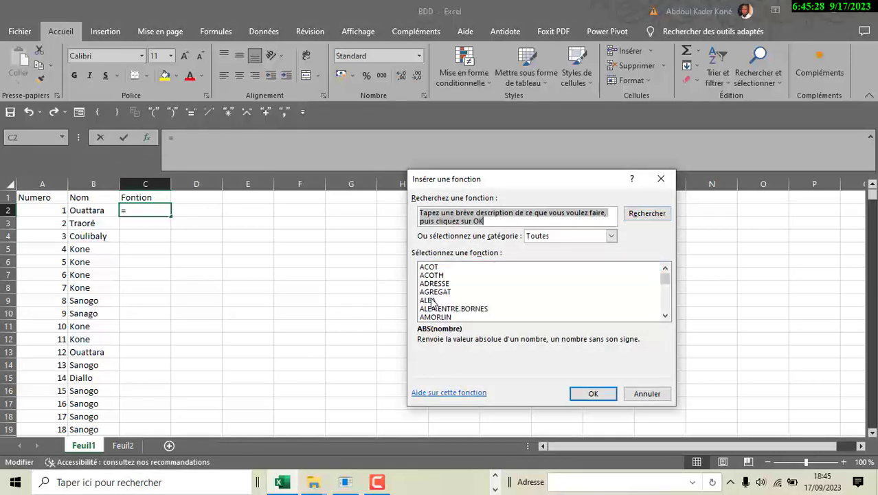
pyautogui.click(430, 300)
pyautogui.click(591, 394)
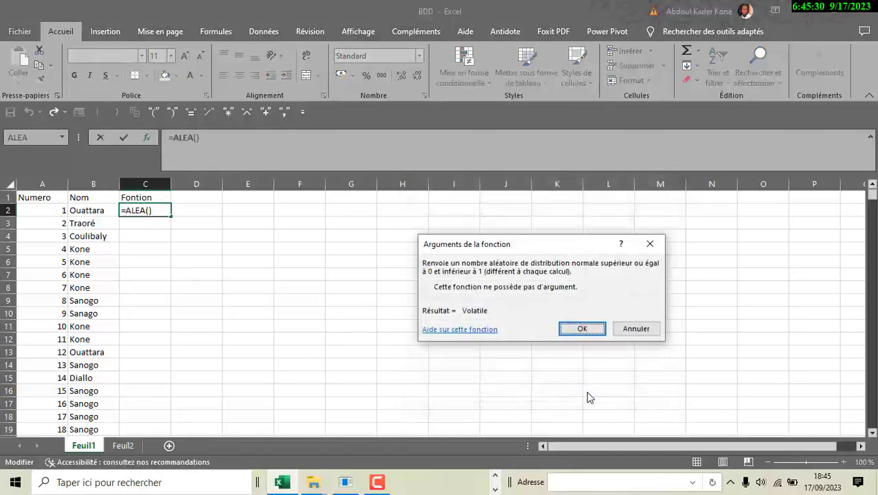
pyautogui.click(583, 327)
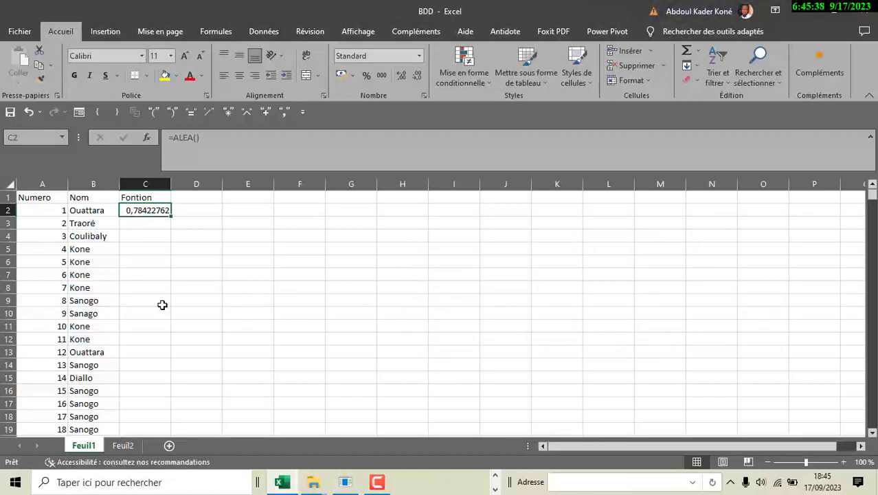
pyautogui.doubleClick(171, 215)
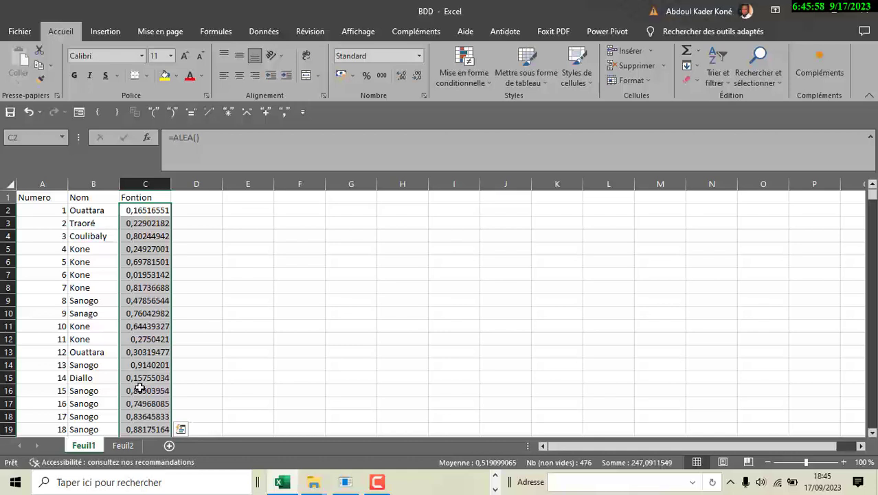
# Sort the whole list by the Fontion column on cell values, from smallest to largest
pyautogui.click(103, 275)
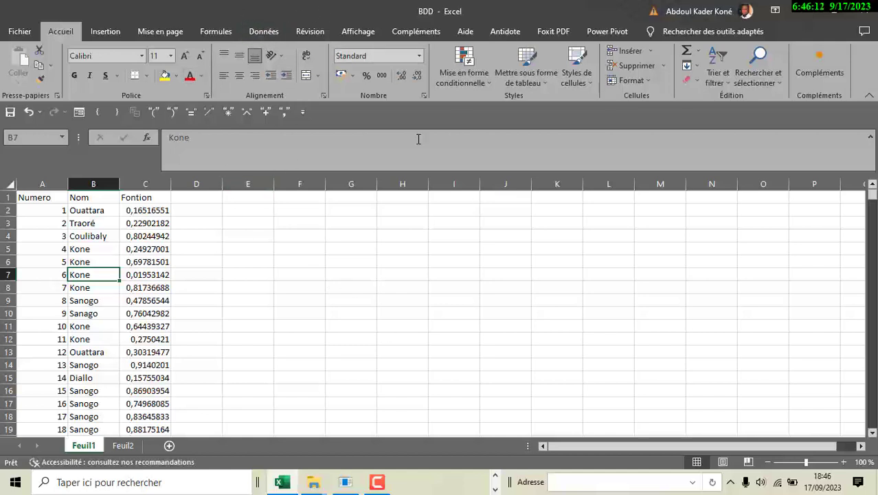
pyautogui.click(267, 31)
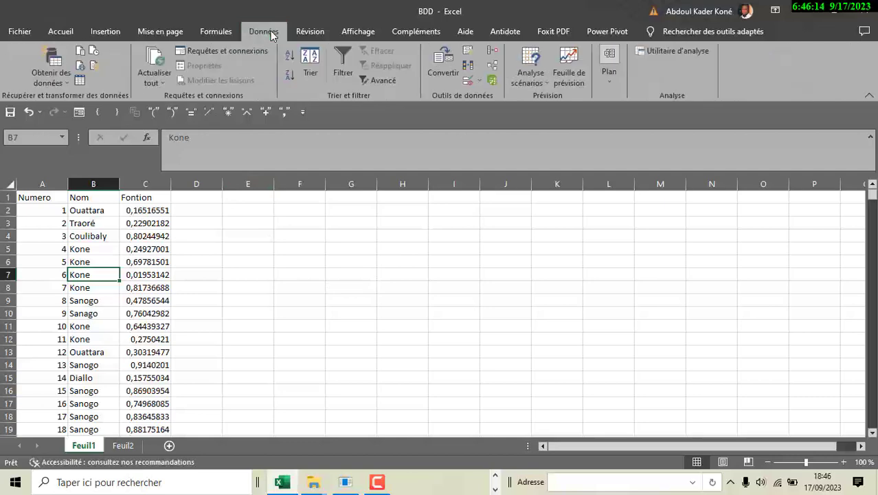
pyautogui.click(311, 60)
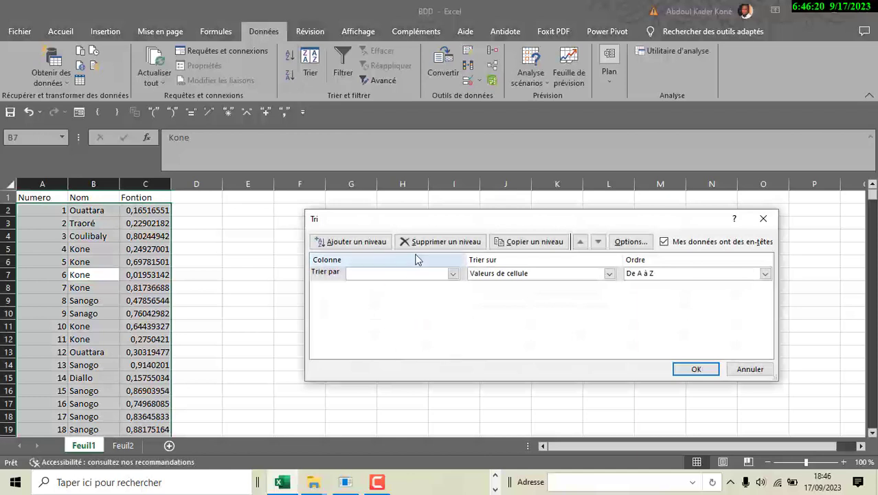
pyautogui.click(452, 274)
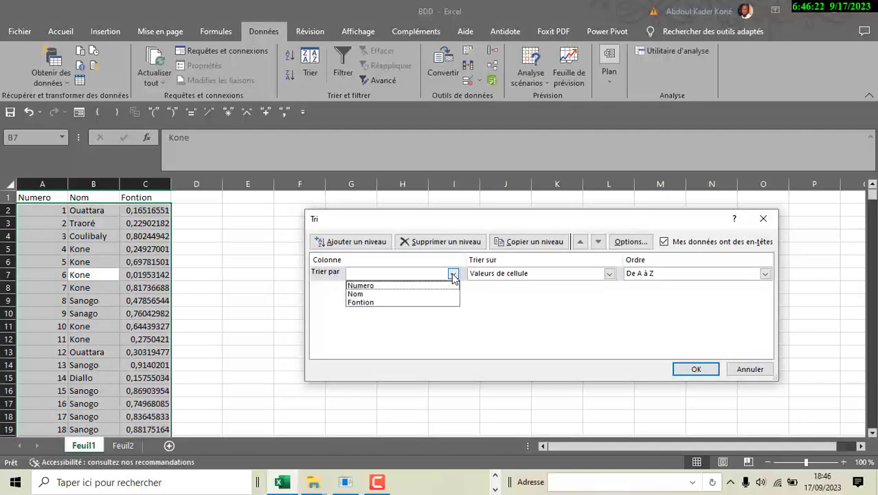
pyautogui.click(367, 302)
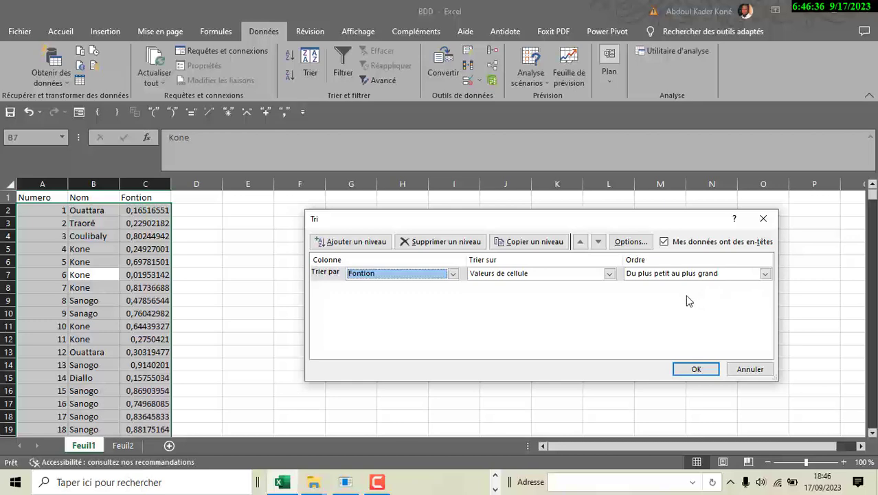
pyautogui.click(696, 369)
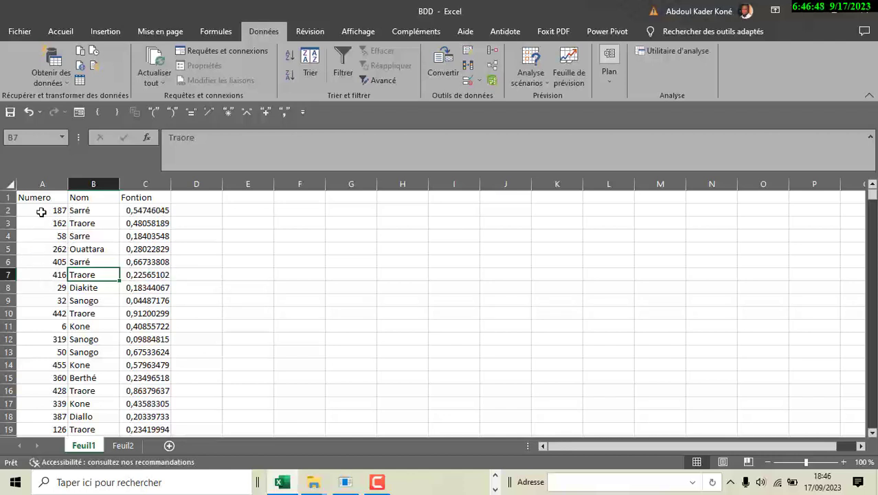
# Copy rows 2 to 21 of the sorted list in Feuil1 and paste them into Feuil2 starting at cell A2
pyautogui.moveTo(7, 210); pyautogui.dragTo(189, 346)
pyautogui.scroll(3, 292, 293)
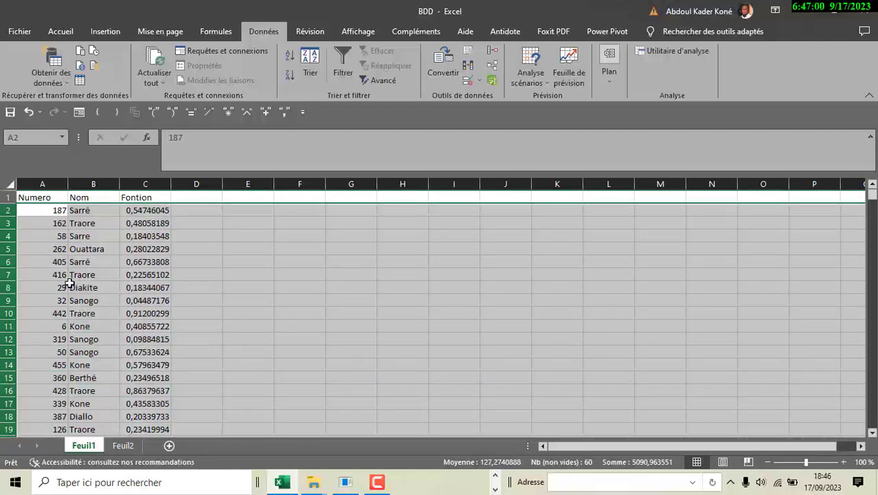
pyautogui.rightClick(84, 310)
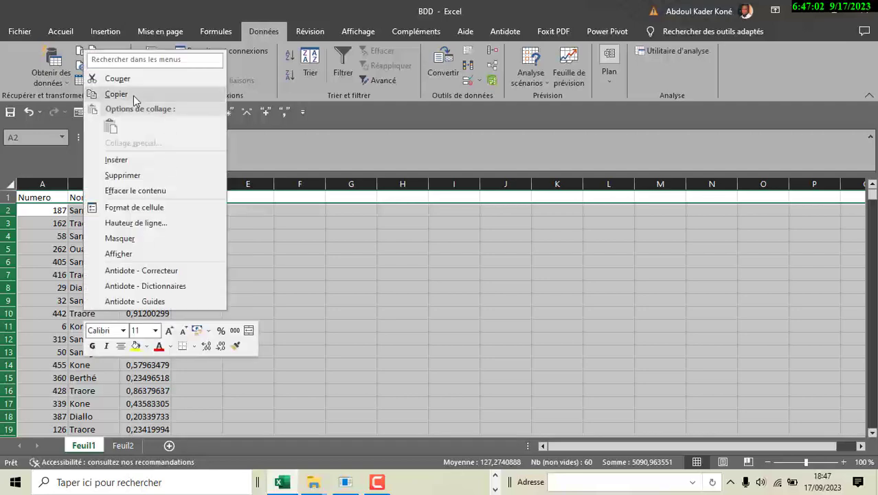
pyautogui.click(133, 95)
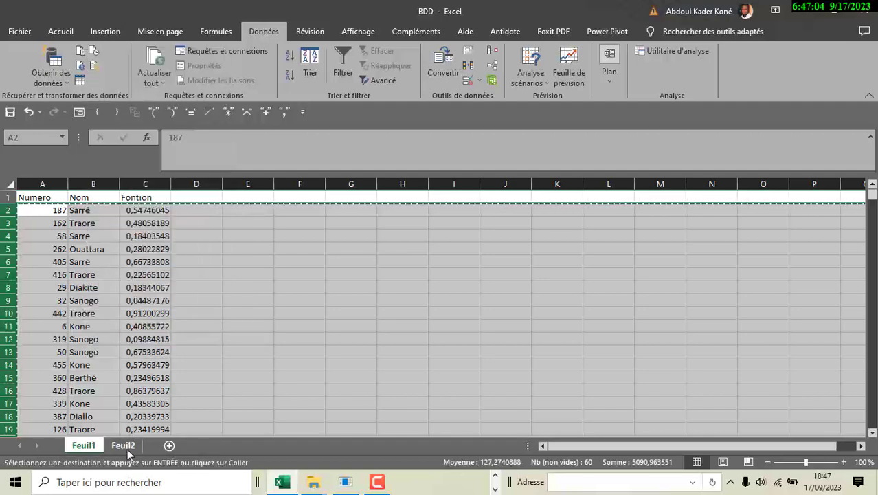
pyautogui.click(123, 445)
pyautogui.click(49, 208)
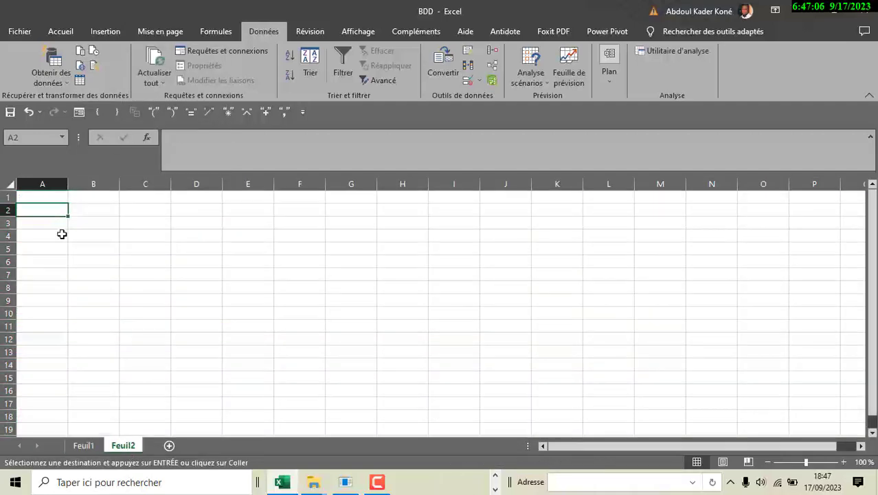
pyautogui.click(61, 31)
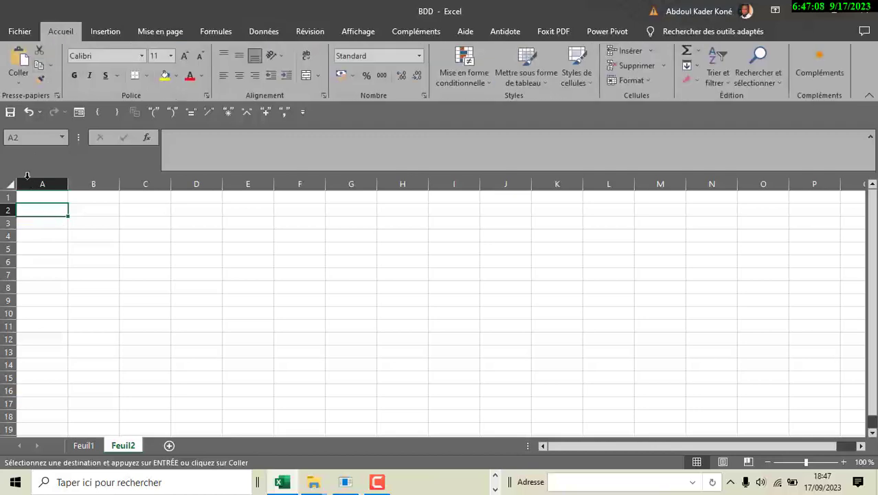
pyautogui.click(18, 60)
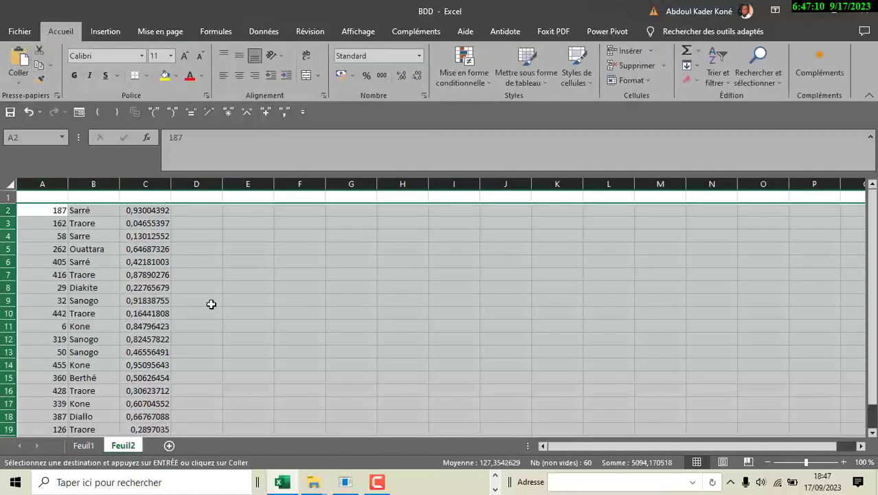
pyautogui.click(260, 305)
# Copy the Numero, Nom and Fontion headers from Feuil1 and paste them into Feuil2 at cell A1
pyautogui.click(83, 445)
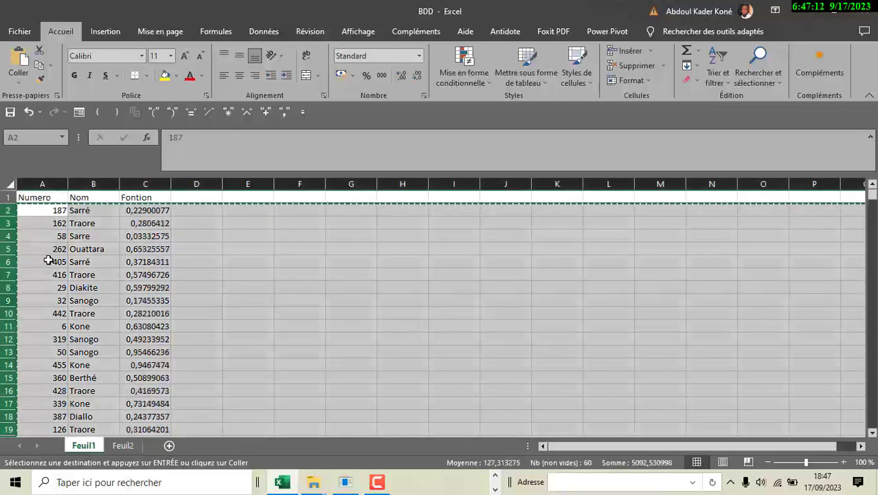
pyautogui.moveTo(31, 197); pyautogui.dragTo(141, 197)
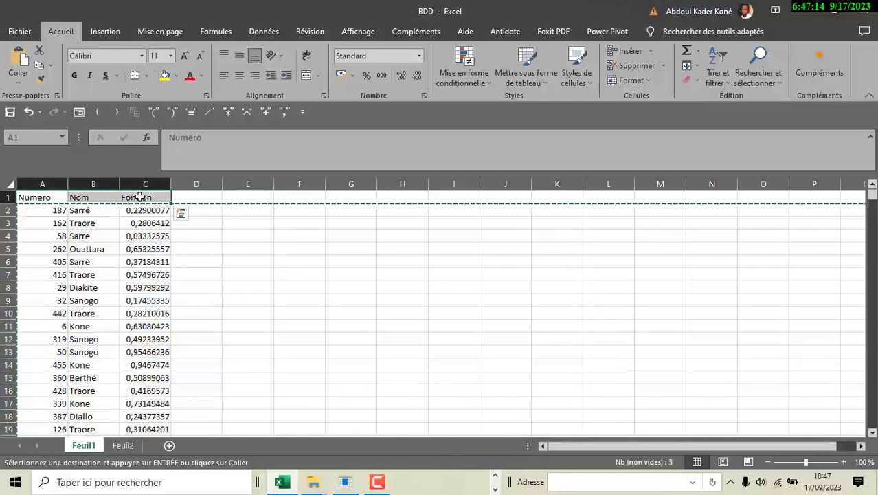
pyautogui.rightClick(141, 197)
pyautogui.click(193, 132)
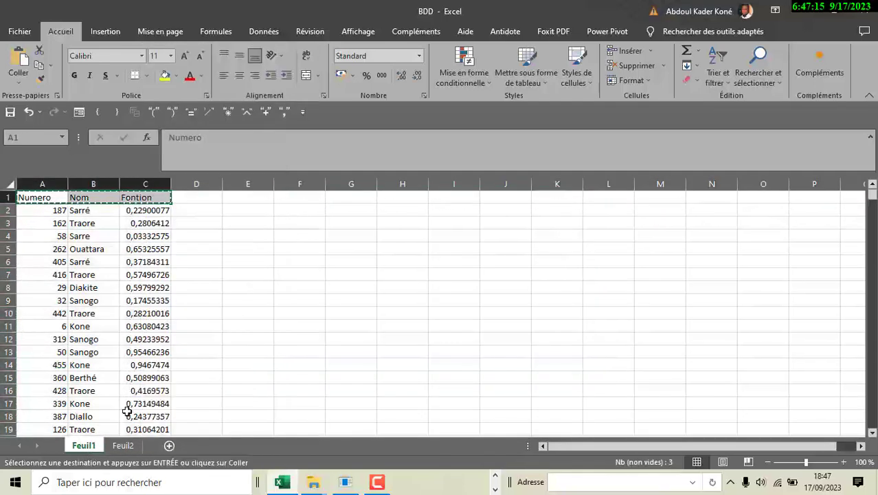
pyautogui.click(123, 445)
pyautogui.click(42, 197)
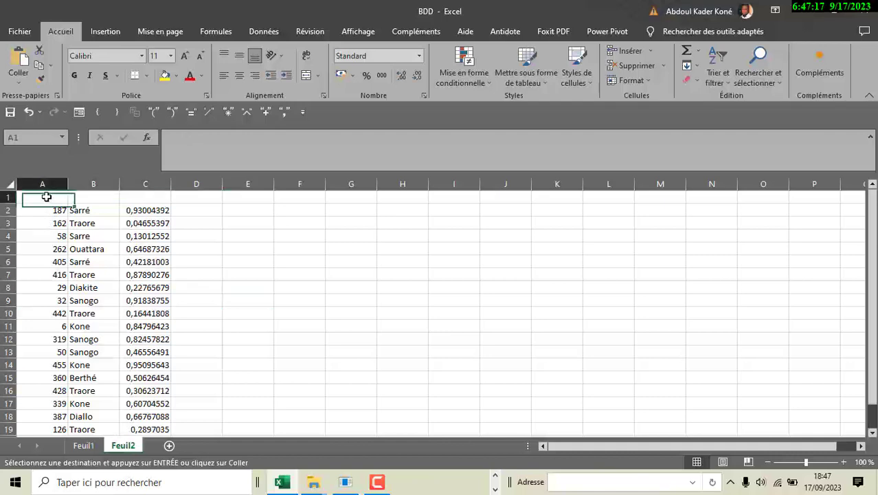
pyautogui.click(19, 59)
pyautogui.click(329, 338)
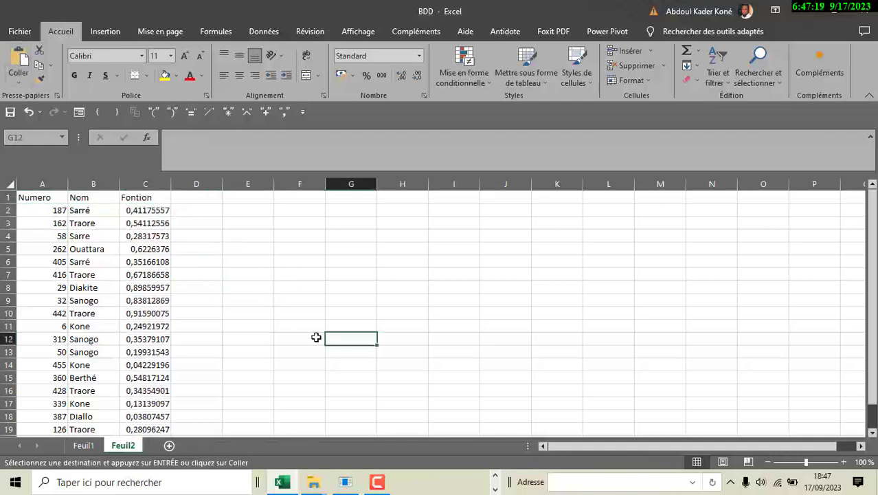
# Examine the numbers and names of the sampled records in Feuil2, down to the last row
pyautogui.click(129, 324)
pyautogui.click(63, 265)
pyautogui.click(60, 223)
pyautogui.scroll(-4, 88, 309)
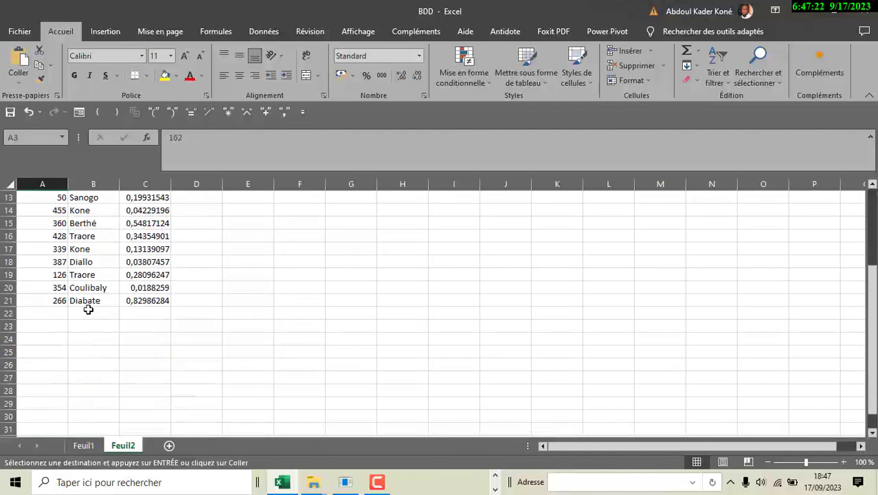
pyautogui.scroll(4, 94, 315)
pyautogui.click(59, 339)
pyautogui.scroll(-3, 69, 384)
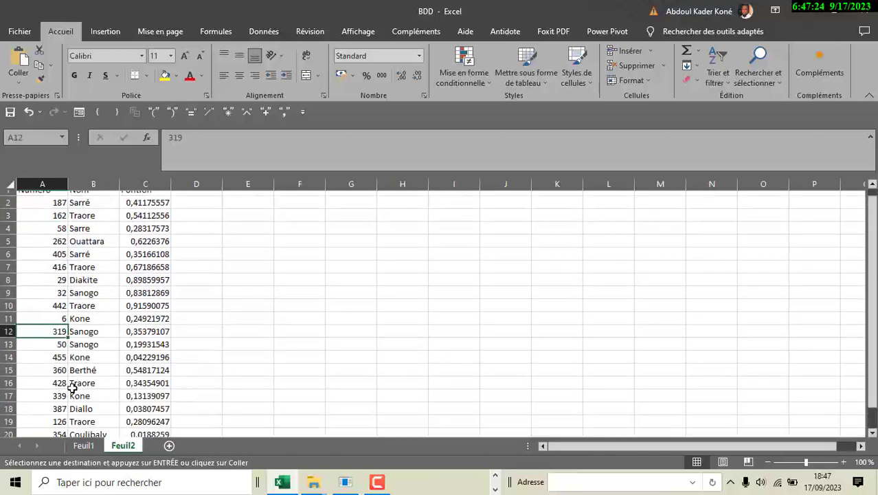
pyautogui.scroll(3, 72, 388)
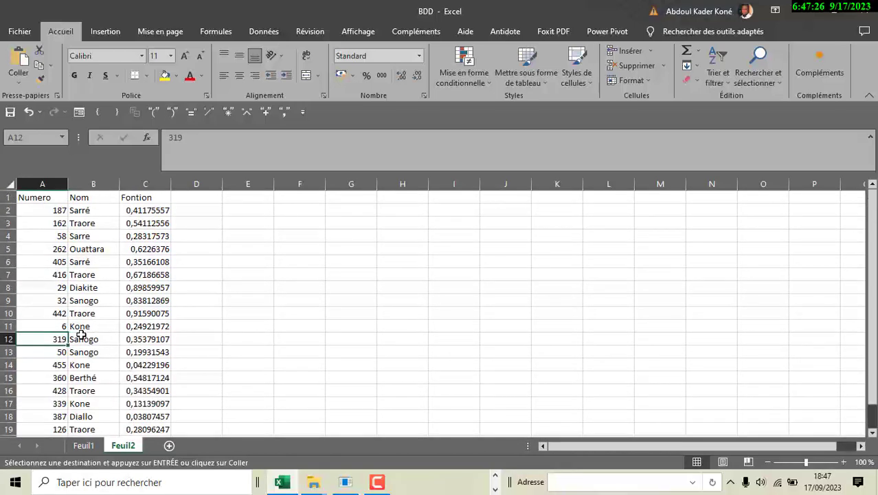
pyautogui.click(96, 236)
pyautogui.click(89, 210)
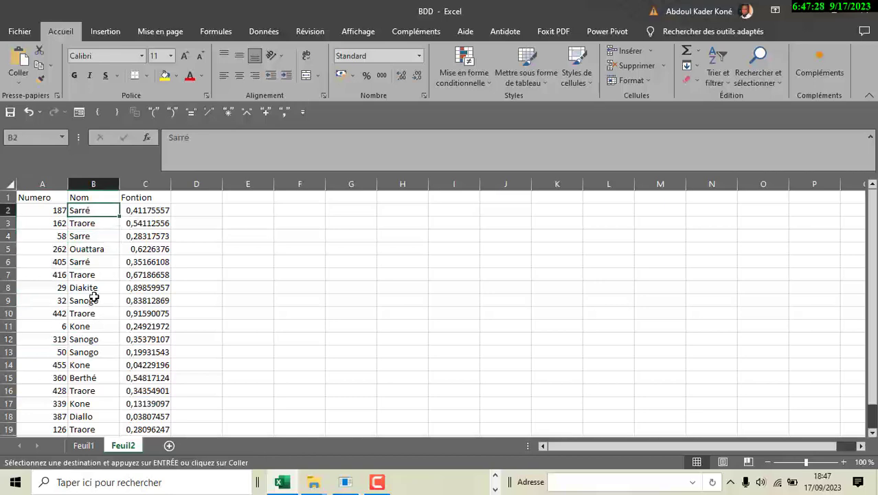
pyautogui.click(90, 300)
pyautogui.click(90, 287)
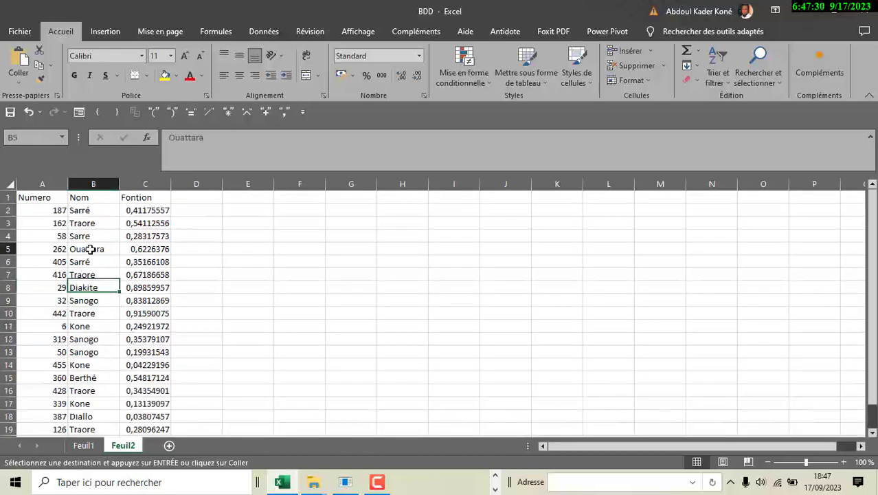
pyautogui.click(90, 248)
pyautogui.click(94, 213)
pyautogui.click(94, 300)
pyautogui.click(94, 377)
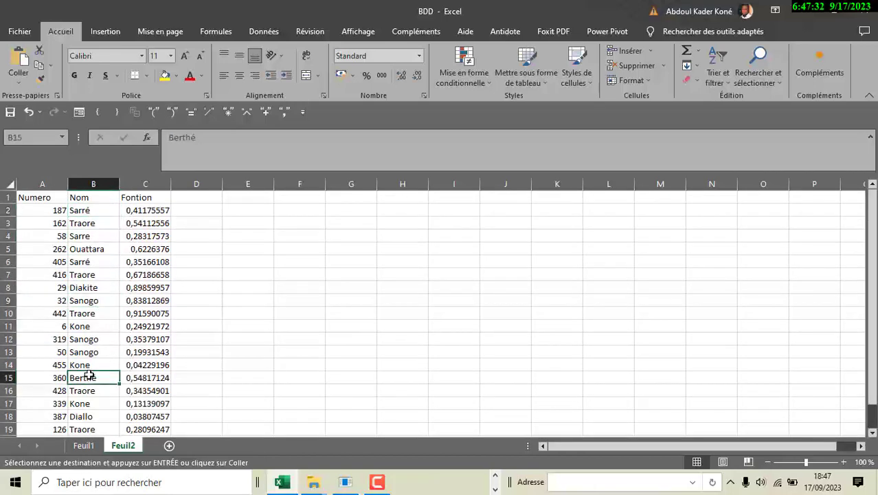
pyautogui.scroll(-3, 97, 379)
pyautogui.scroll(3, 88, 343)
pyautogui.click(111, 248)
pyautogui.click(98, 337)
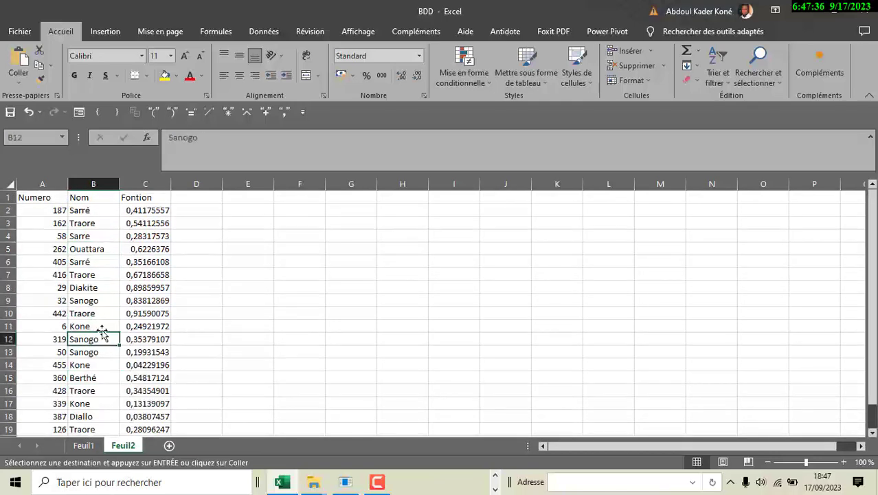